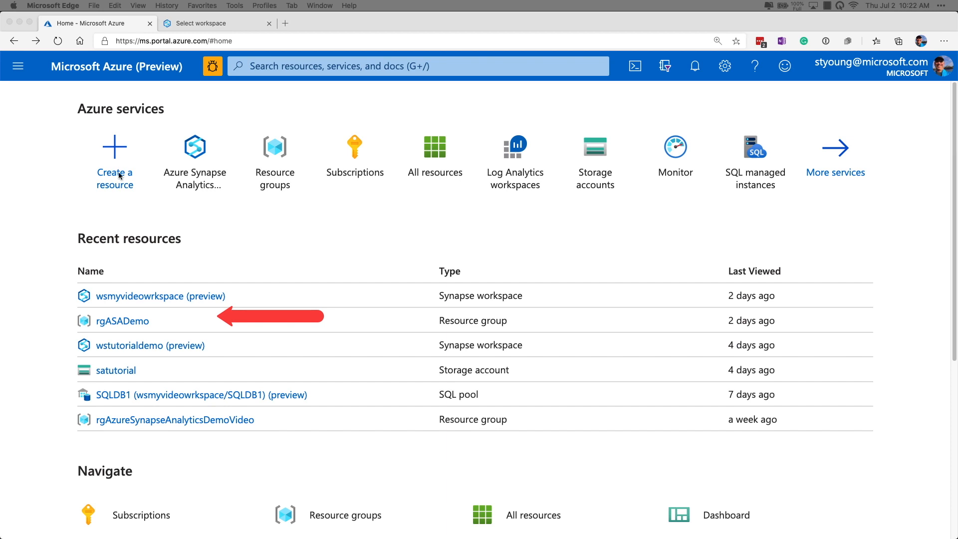
Step: Open the wstutorialdemo Synapse workspace in the rgASADemo resource group and look over its overview and settings
left_click(122, 322)
left_click(121, 322)
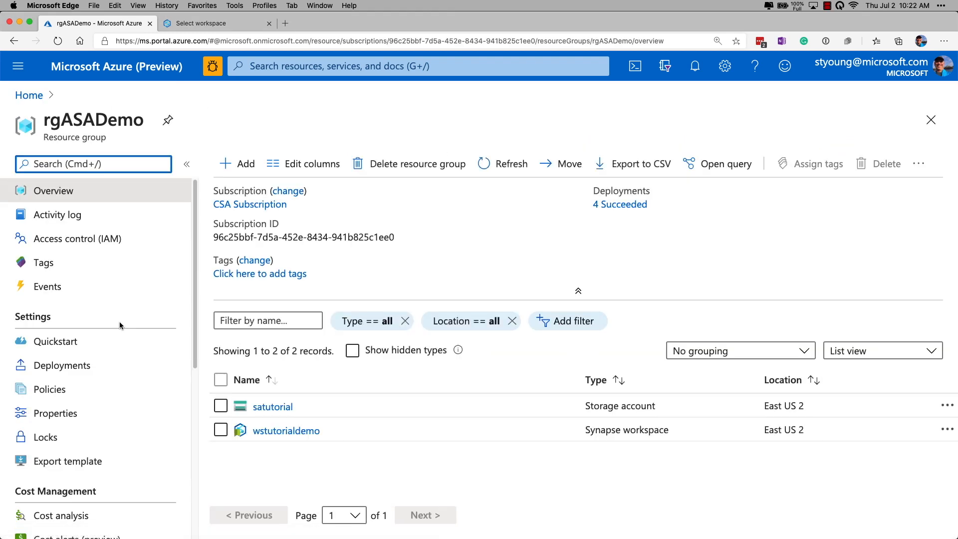
left_click(285, 431)
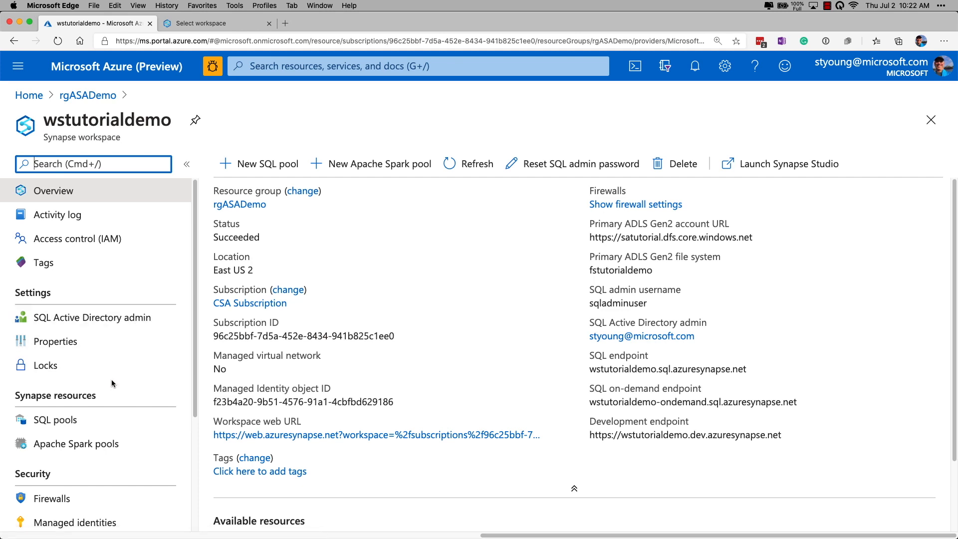
scroll(111, 381, "down", 5)
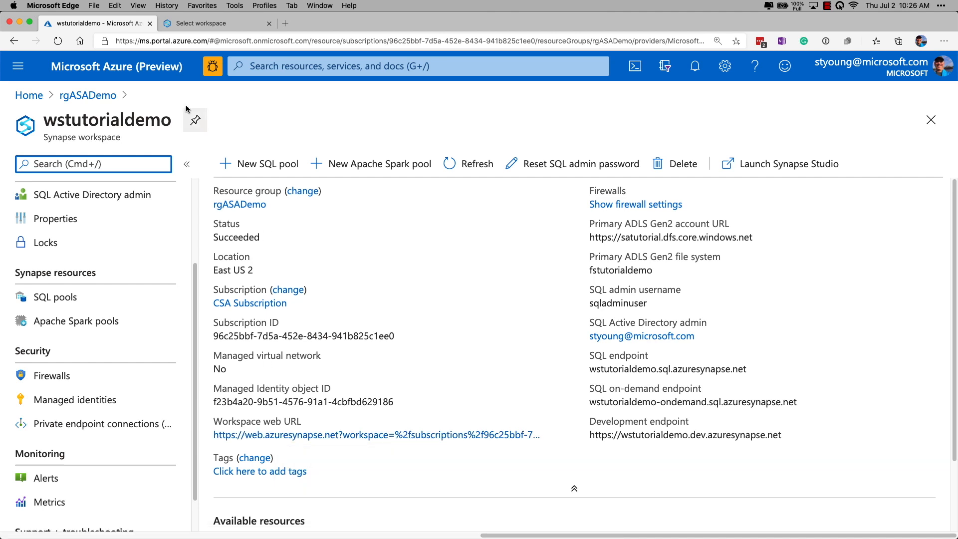
Step: Switch to the Synapse Studio workspace selection page and open the wstutorialdemo workspace
left_click(216, 25)
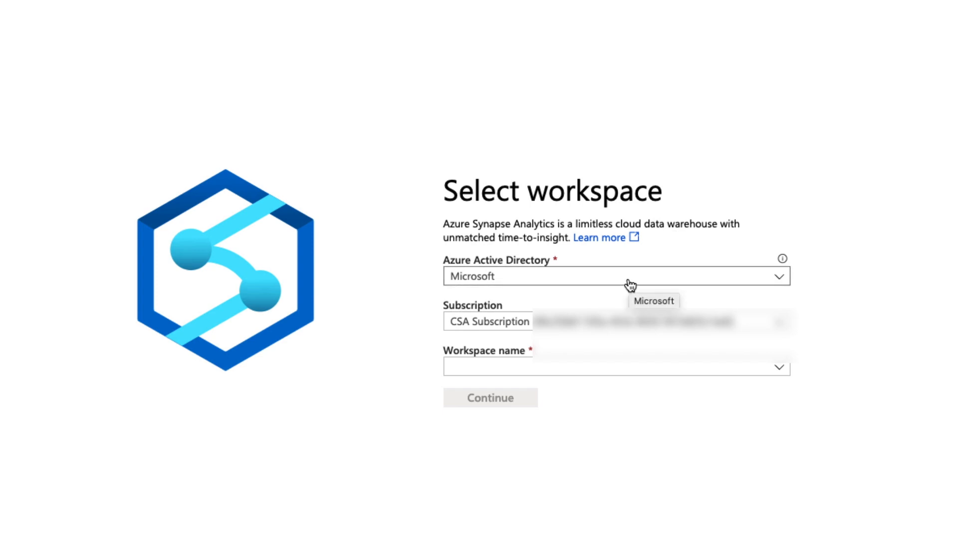
left_click(779, 372)
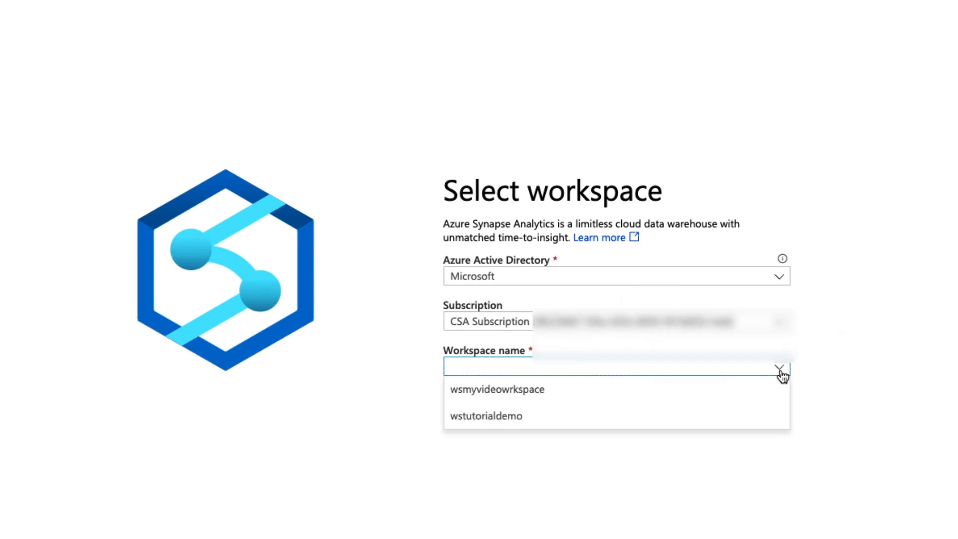
left_click(486, 422)
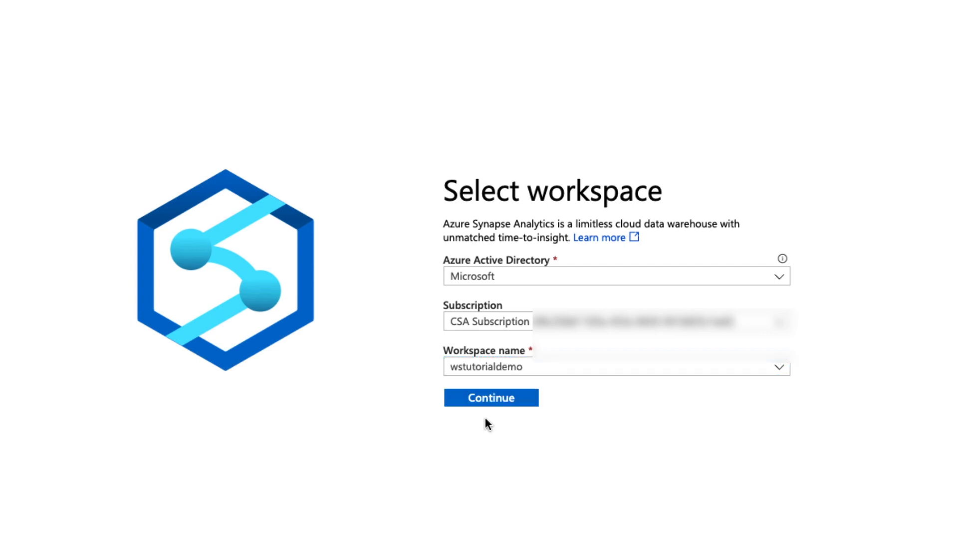
left_click(488, 406)
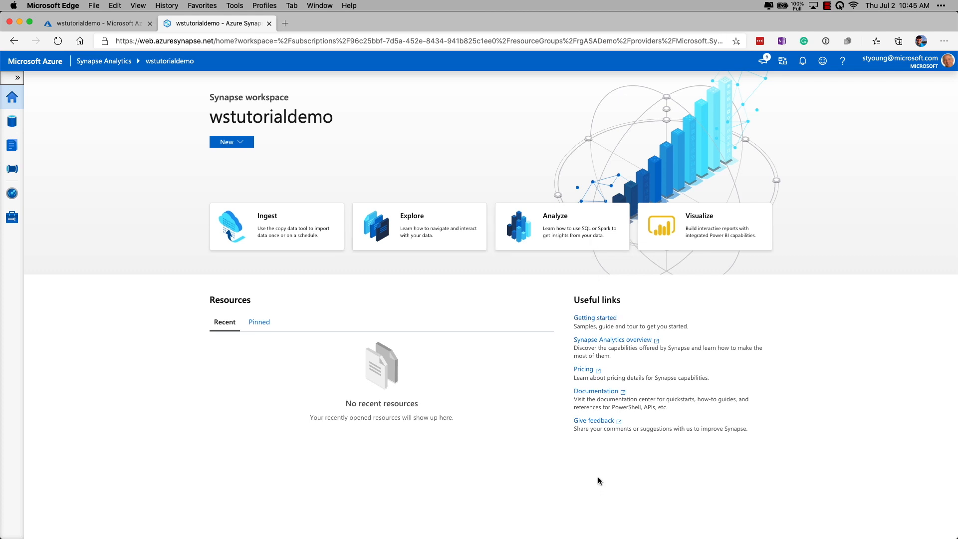
Step: Start a new SQL pool in the workspace's management area and name it SQLDB1
left_click(18, 78)
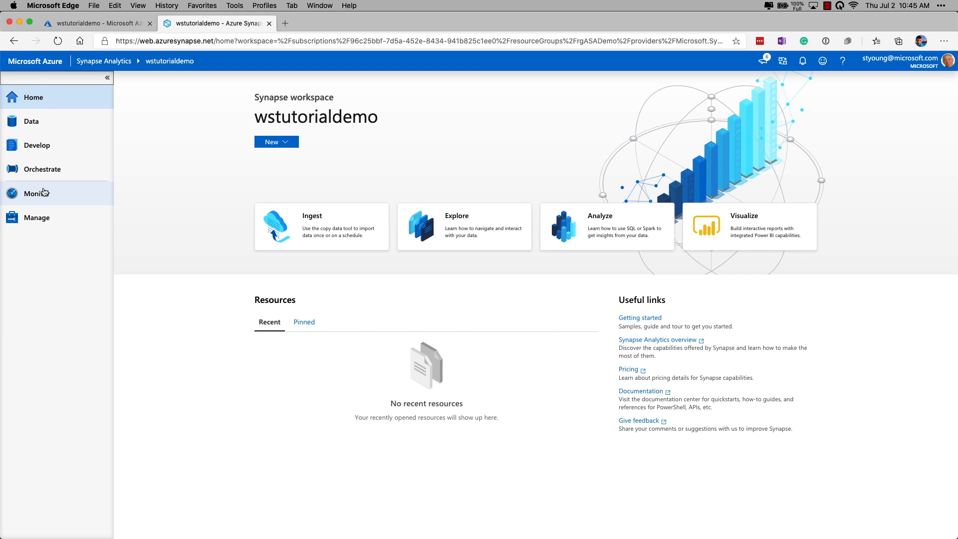
left_click(36, 220)
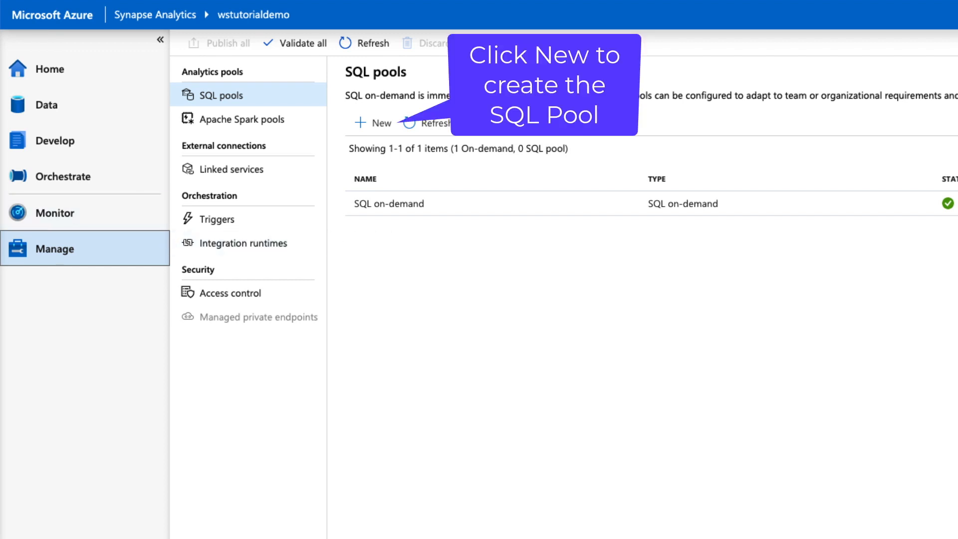
left_click(373, 123)
type("S")
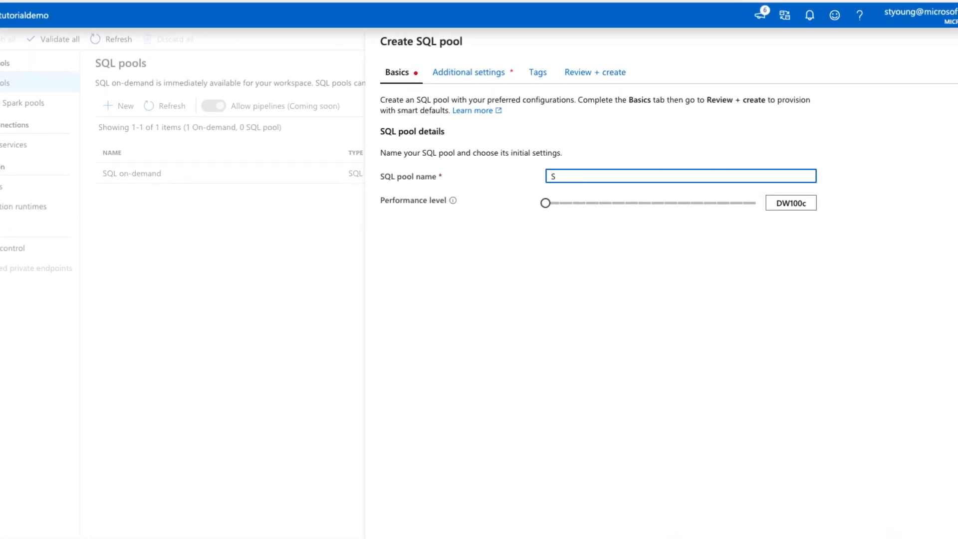
type("QLDB1")
Step: Try performance level DW15000c for the new SQL pool and set it back to DW100c
left_click(545, 203)
left_click_drag(545, 203, 726, 210)
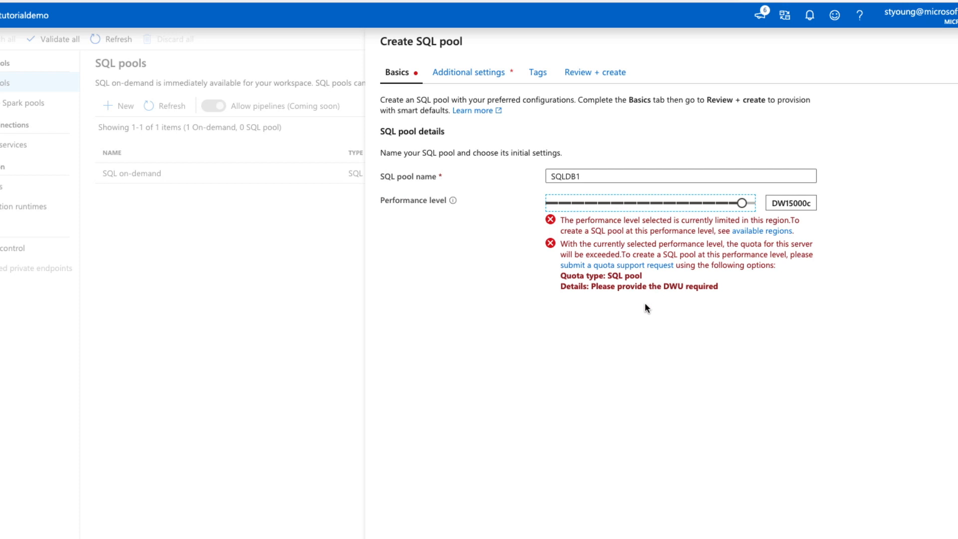
left_click_drag(735, 203, 543, 203)
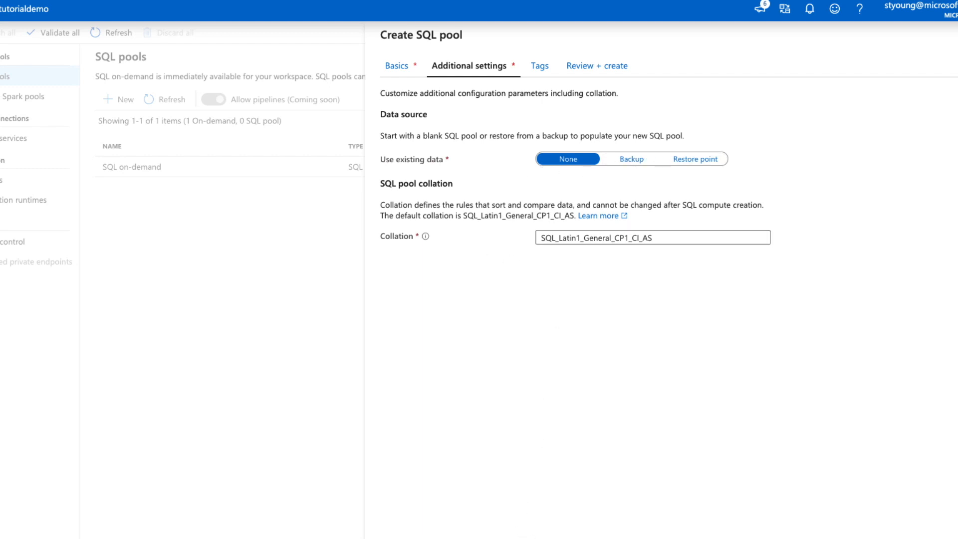
Step: Create the SQL pool with no existing data, the SQL_Latin1_General_CP1_CI_AS collation and no tags
left_click(559, 538)
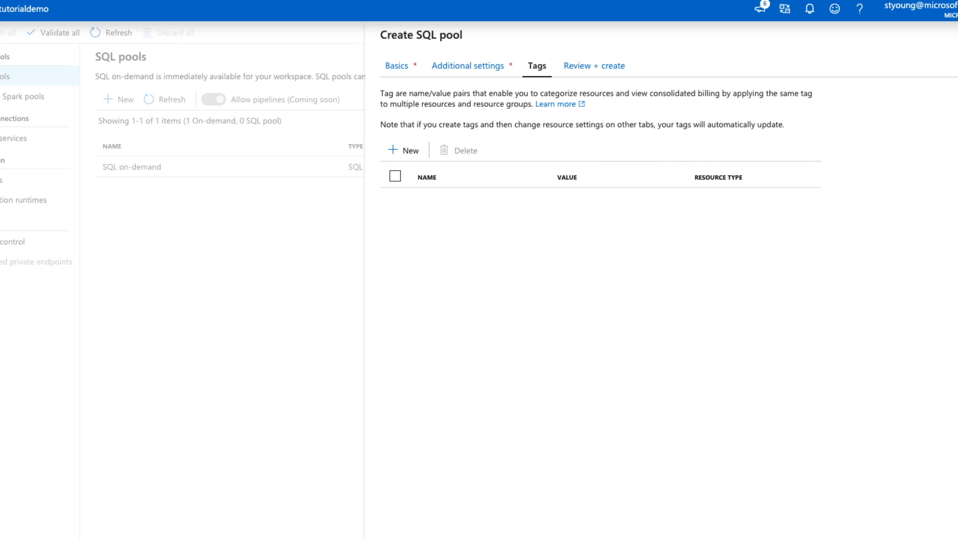
left_click(625, 527)
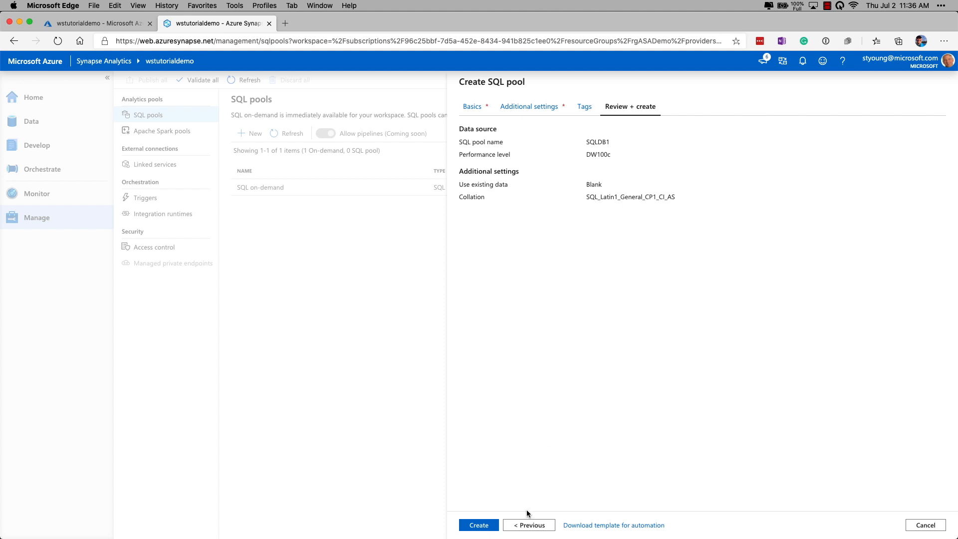
left_click(478, 525)
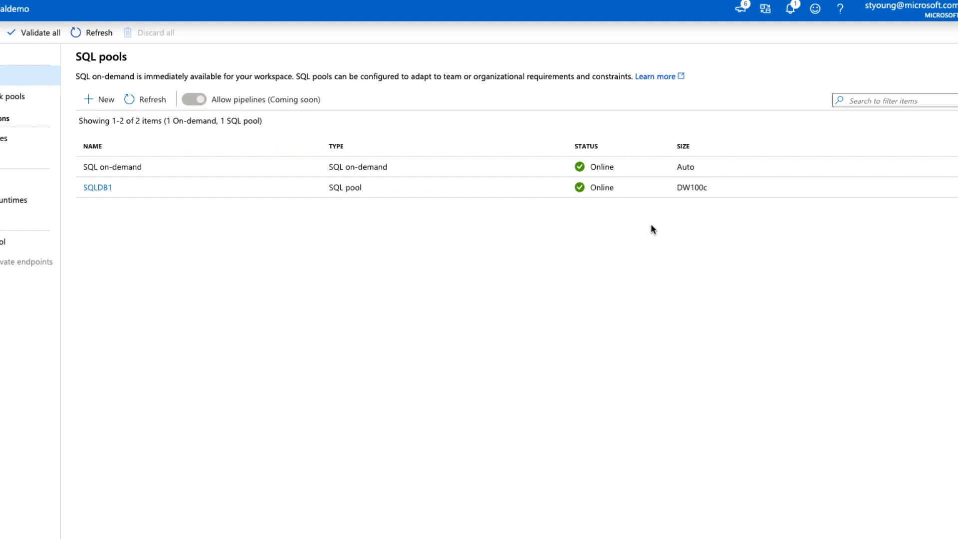
Step: Pause the SQLDB1 pool and confirm the pause
mouse_move(229, 189)
mouse_move(306, 191)
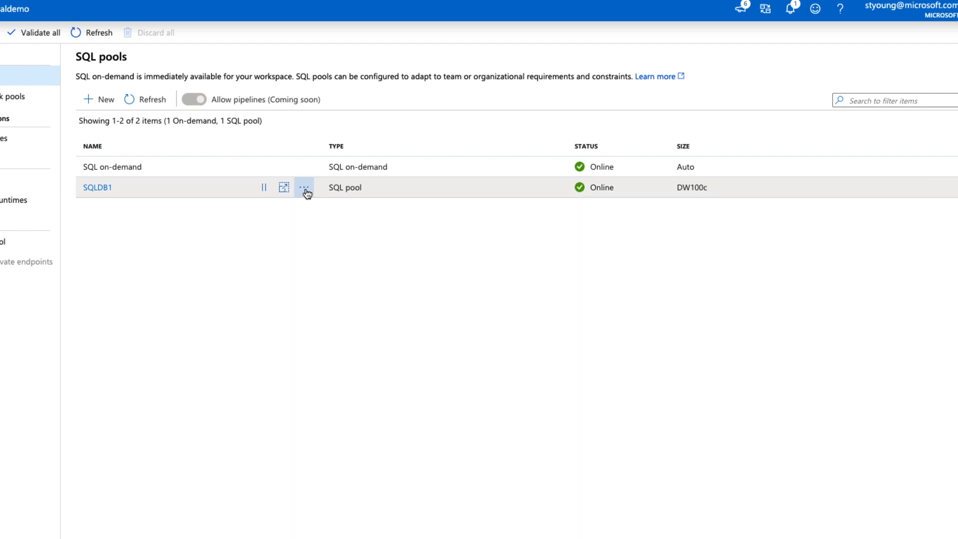
left_click(304, 189)
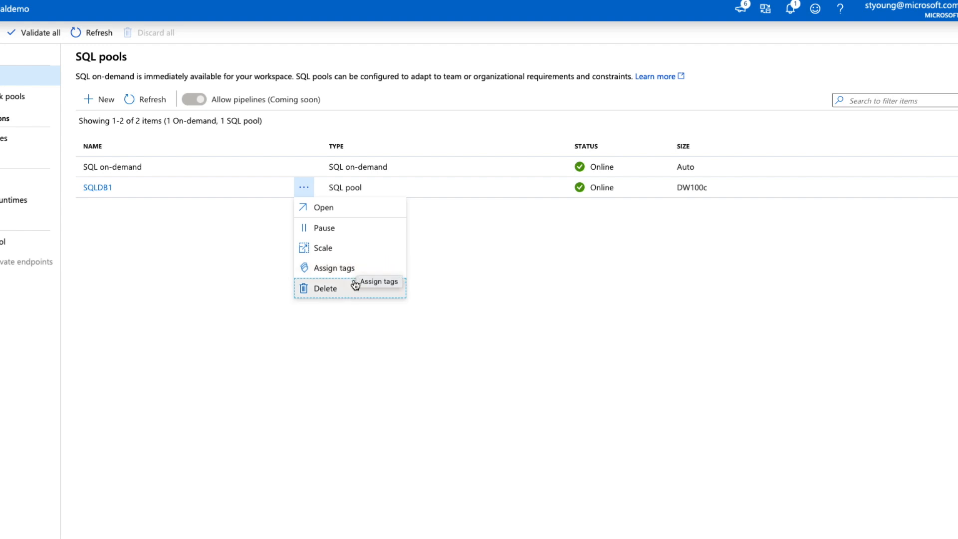
left_click(321, 229)
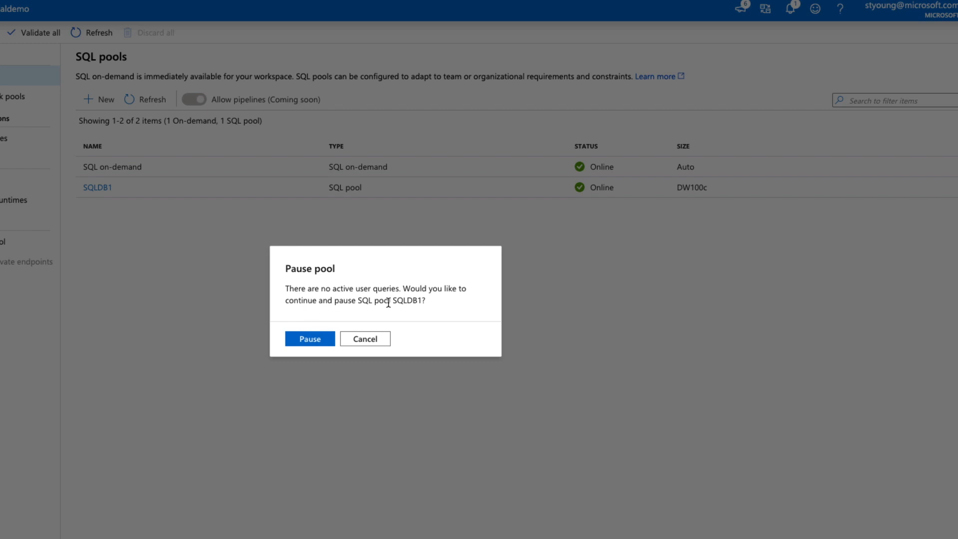
left_click(309, 339)
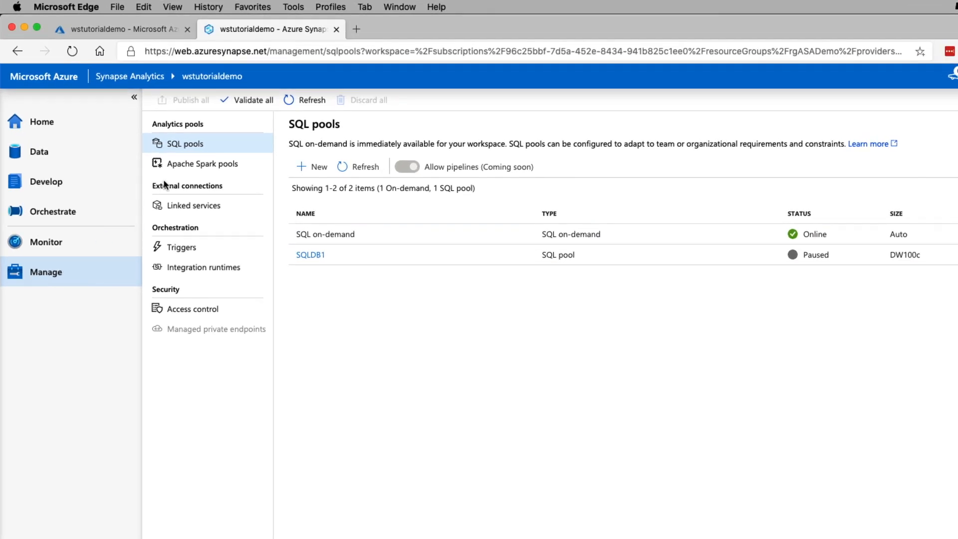
Step: Start a new Apache Spark pool named Spark1 with autoscale disabled and node size Small (4 vCPU / 32 GB)
left_click(206, 168)
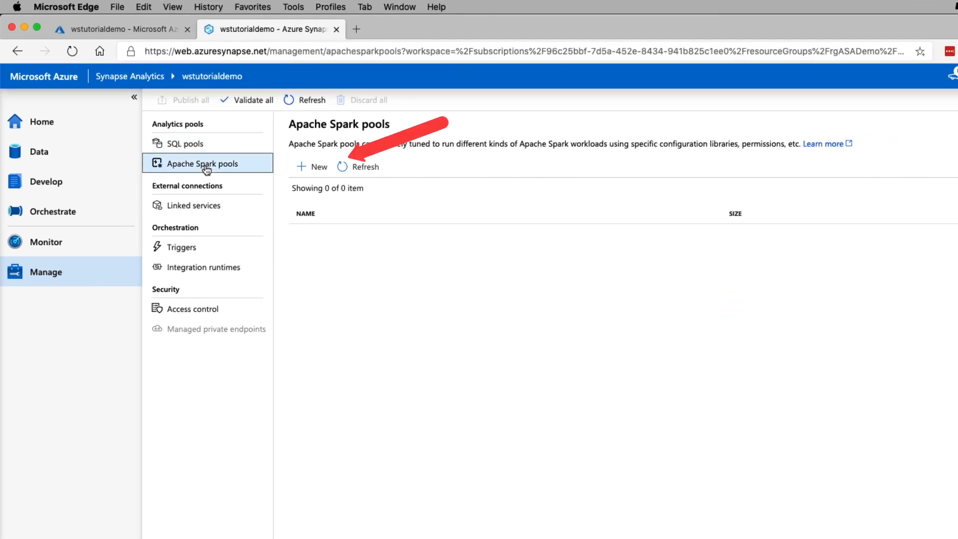
left_click(318, 171)
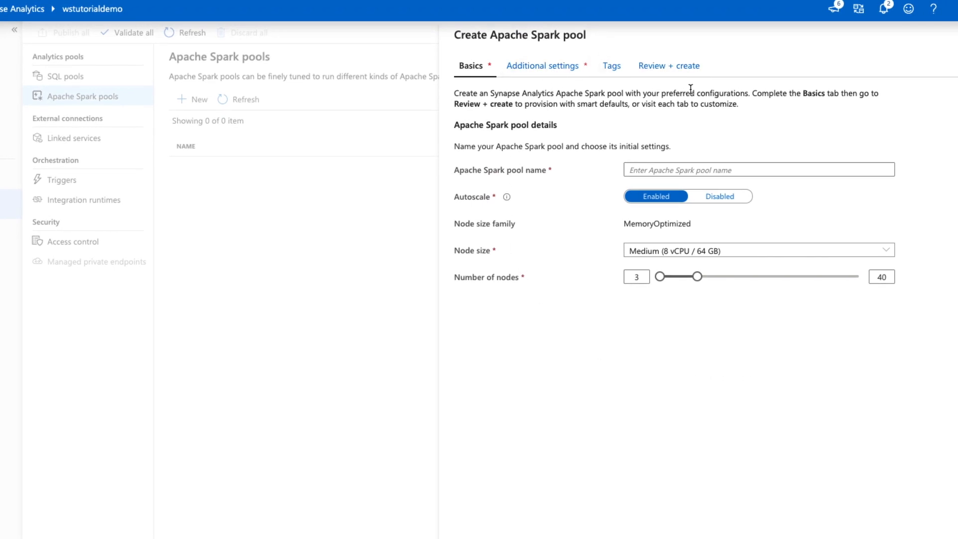
left_click(650, 171)
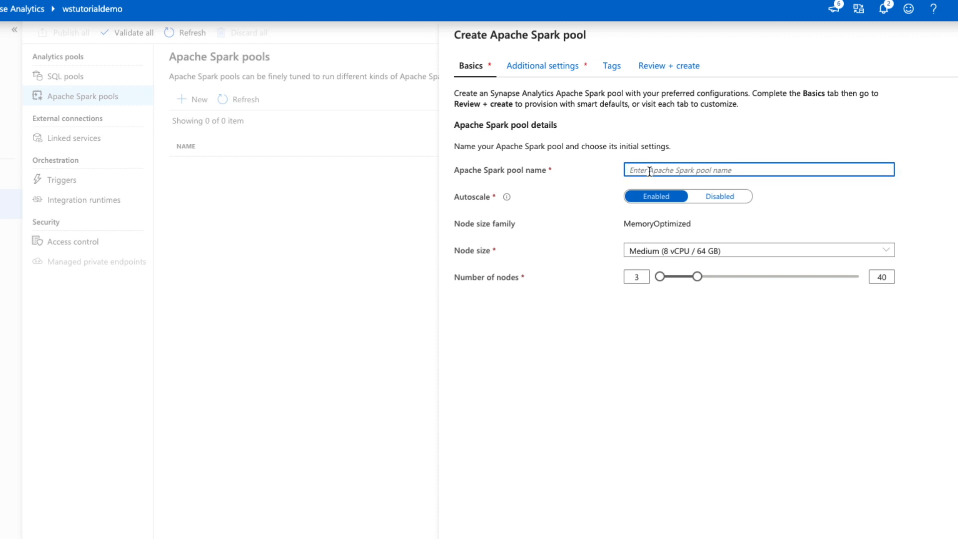
type("Spark1")
left_click(722, 197)
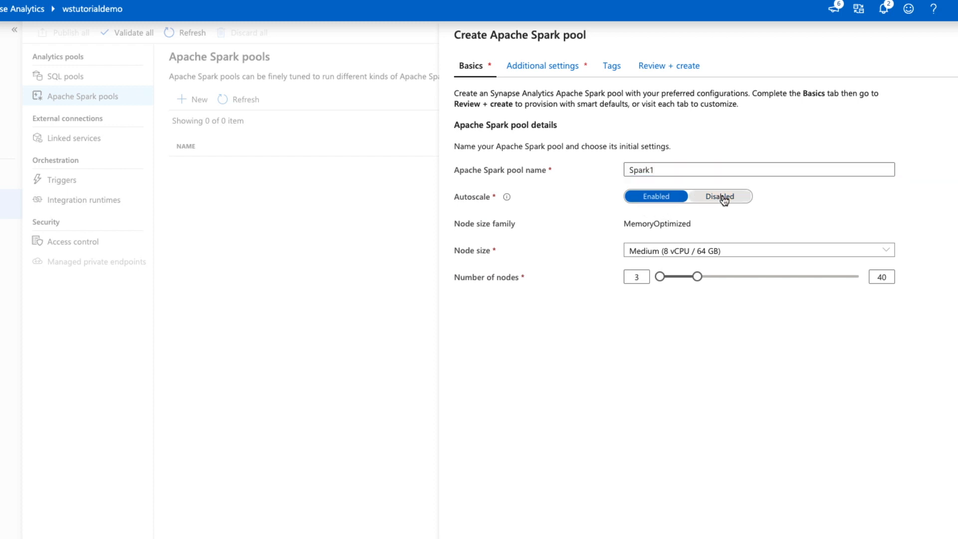
left_click(685, 254)
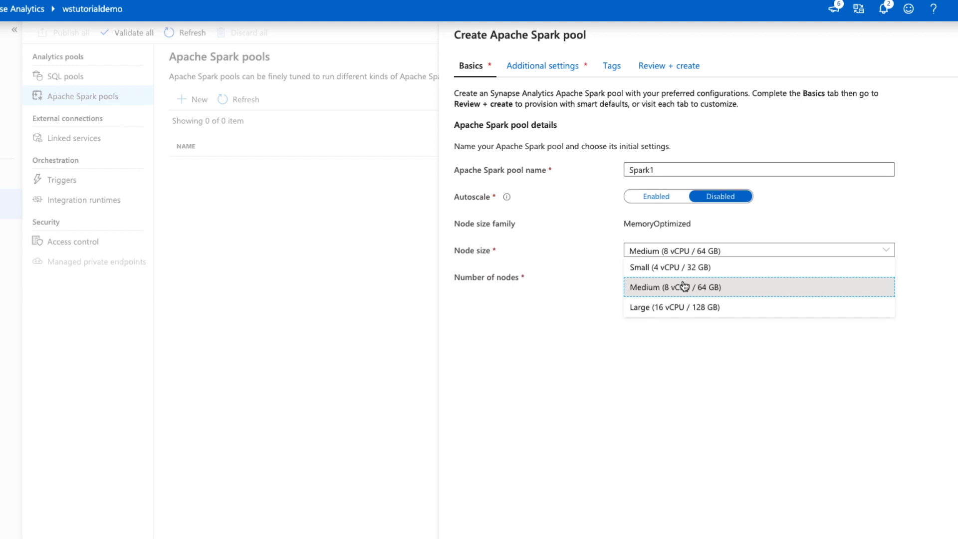
left_click(684, 267)
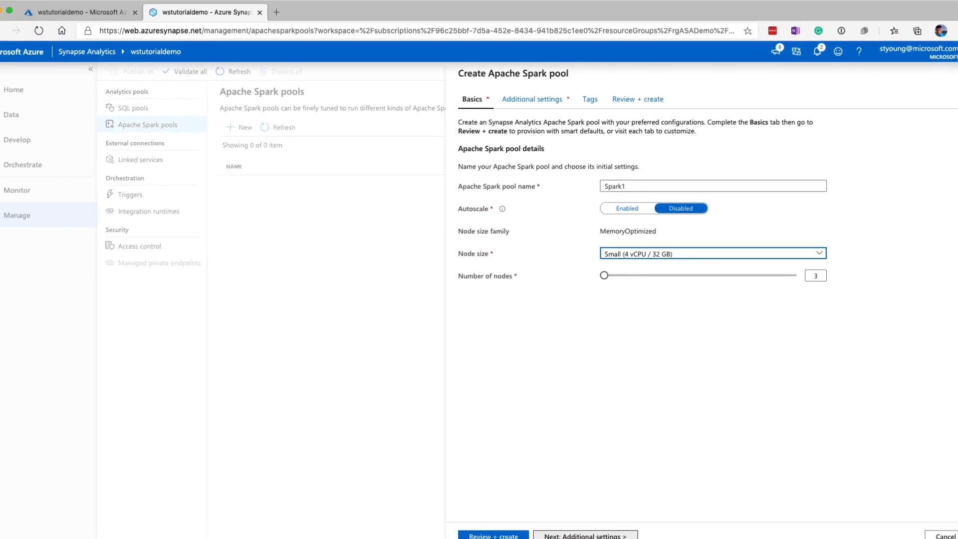
Step: Create the Spark pool, keeping auto-pause enabled at 15 idle minutes and Apache Spark 2.4, without tags
left_click(581, 535)
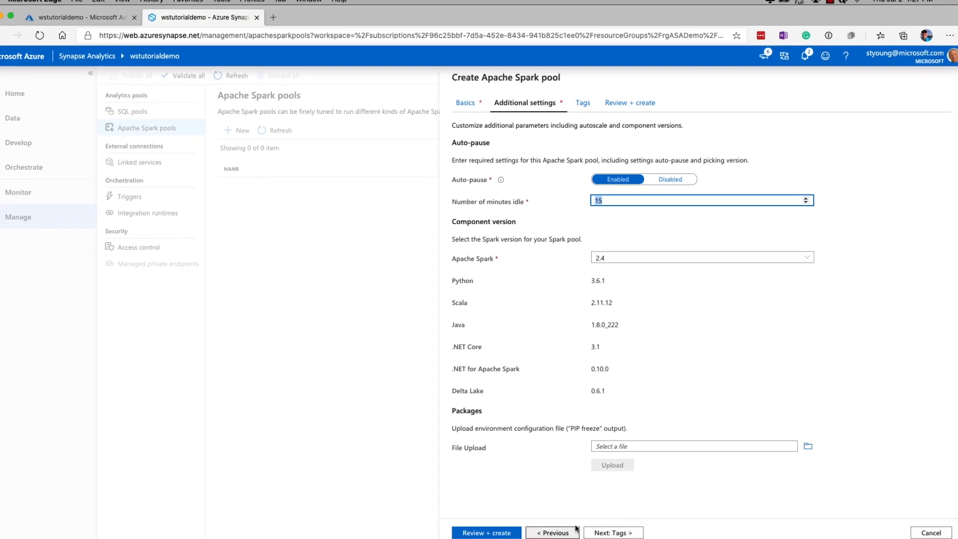
left_click(612, 526)
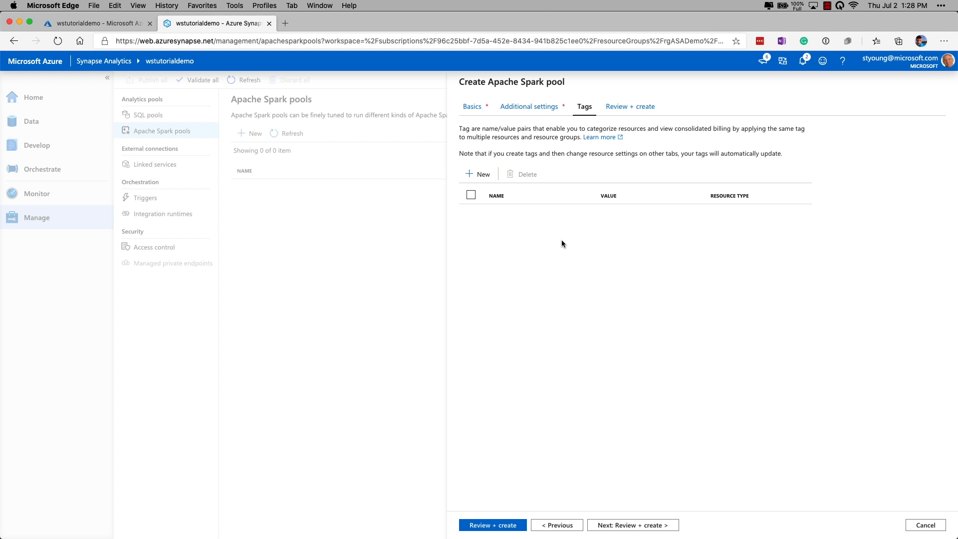
left_click(623, 526)
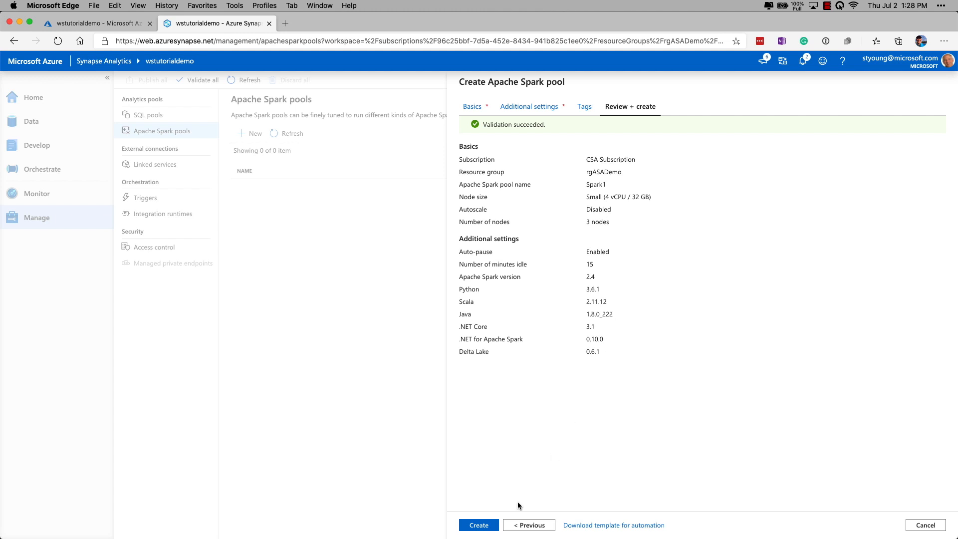
left_click(480, 527)
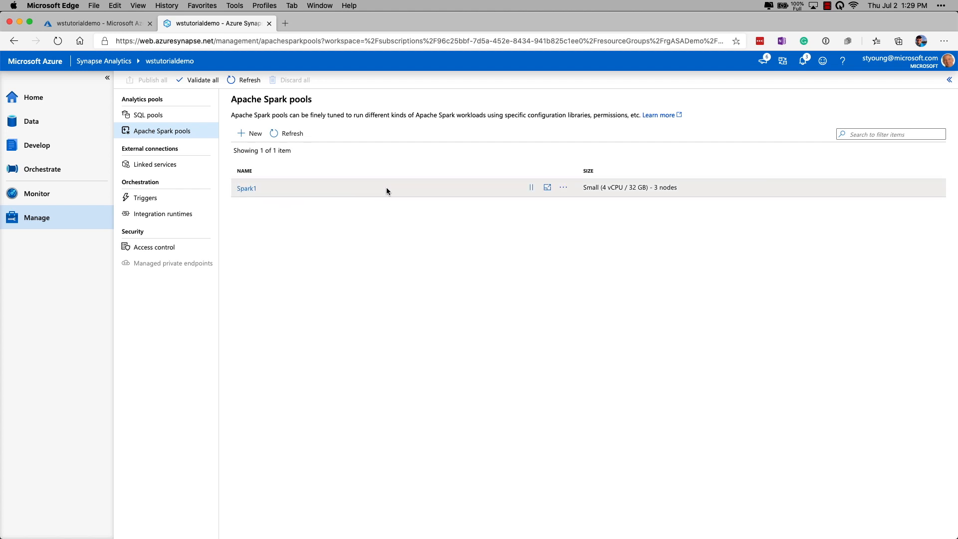
Step: Open the auto-pause settings of the Spark1 pool
left_click(563, 188)
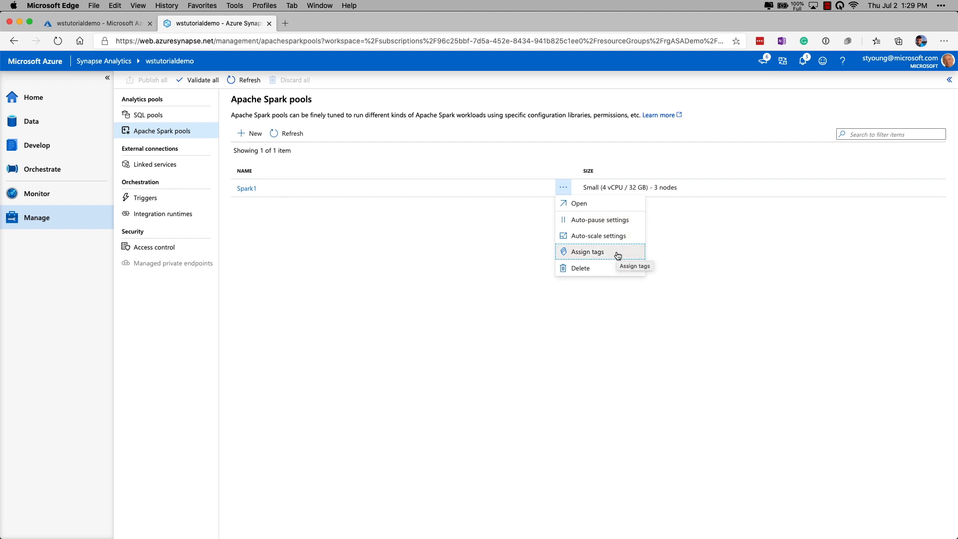
left_click(605, 220)
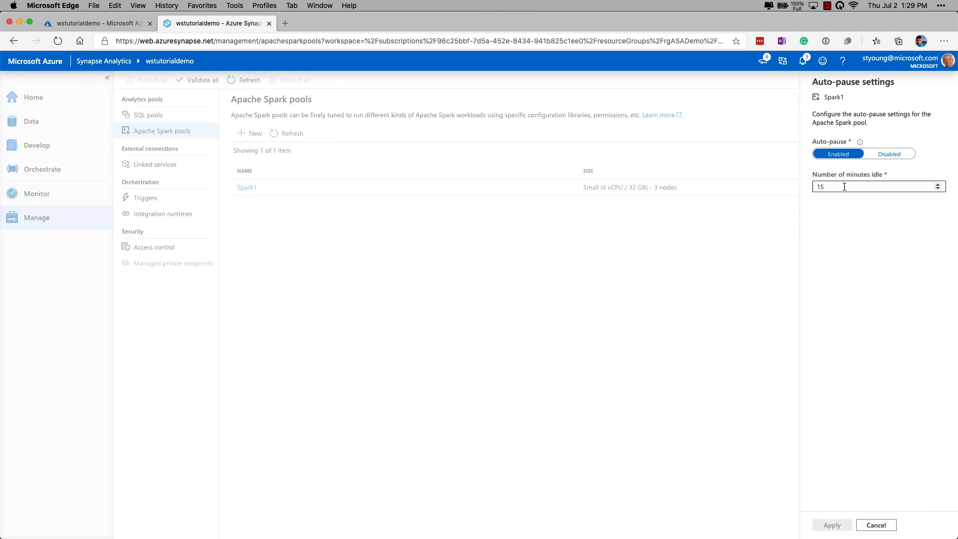